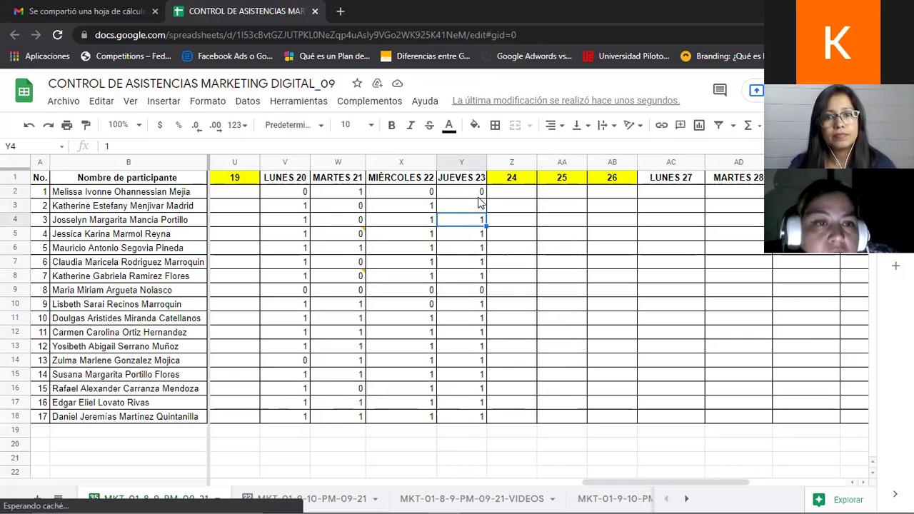
# Review the JUEVES 23 attendance entries participant by participant, from cell Y4 down to Y9
pyautogui.press('Return')
pyautogui.press('Return')
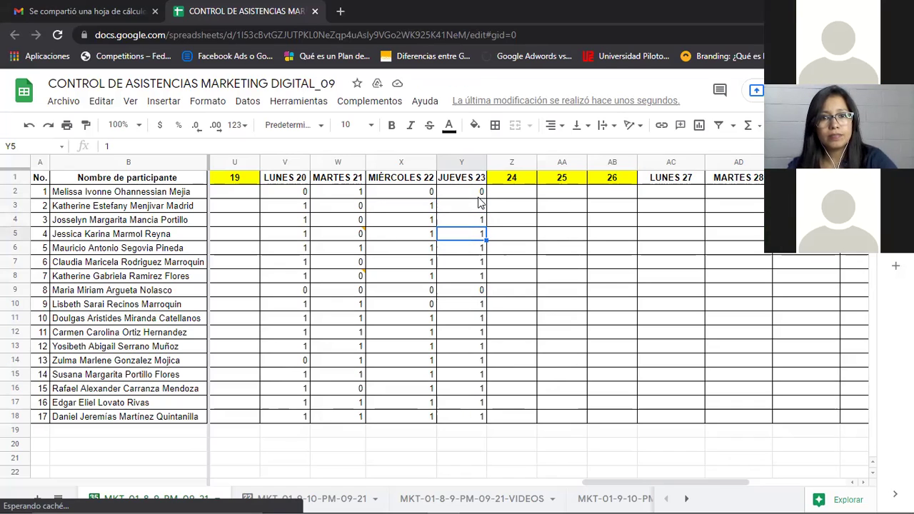
pyautogui.press('Return')
pyautogui.press('Return')
pyautogui.press('Return')
pyautogui.press('Return')
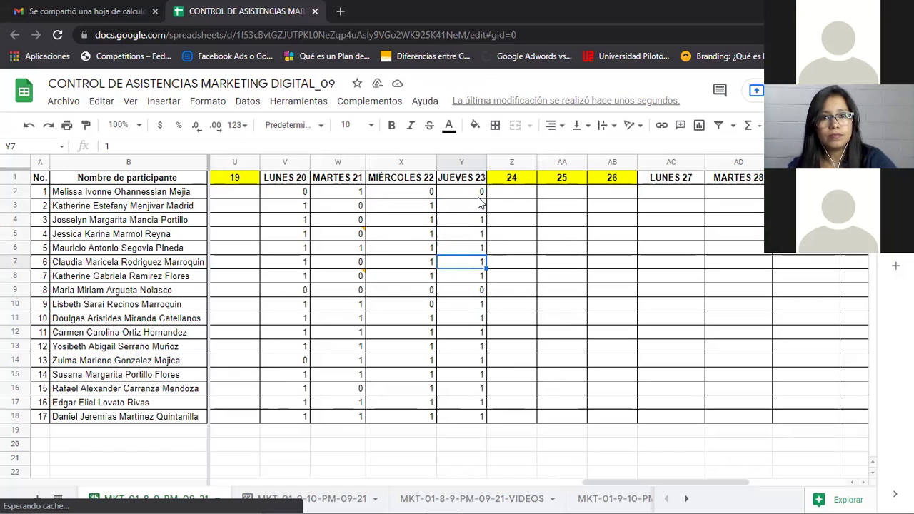
pyautogui.press('Return')
pyautogui.press('Return')
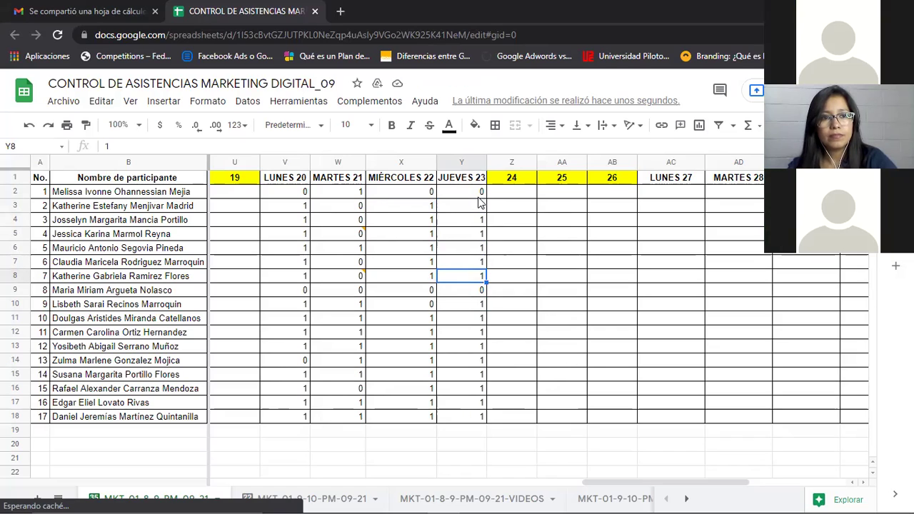
pyautogui.press('Return')
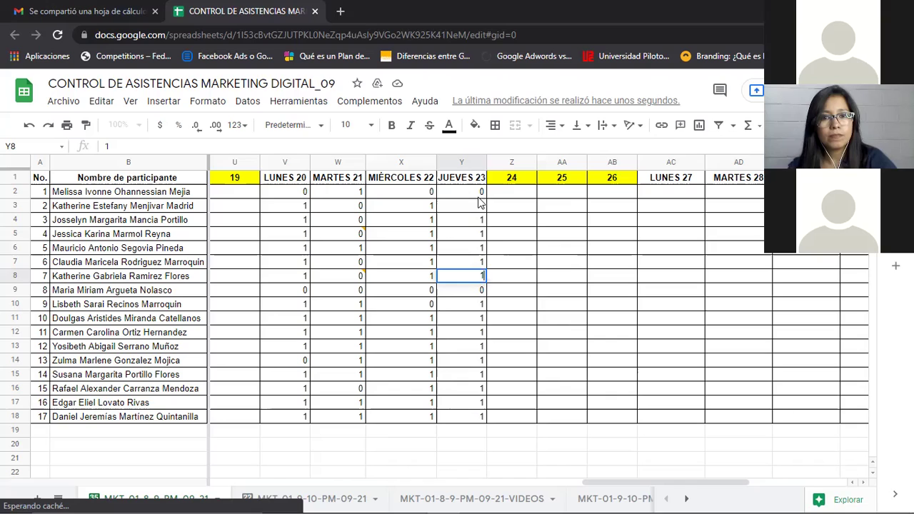
pyautogui.press('Return')
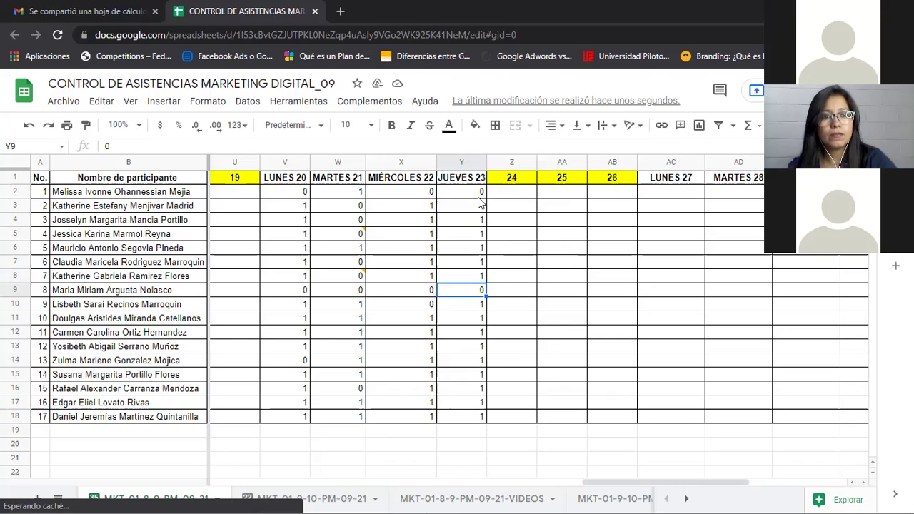
# Enter 10 as the JUEVES 23 attendance value for participant No. 8 in cell Y9
pyautogui.write('10')
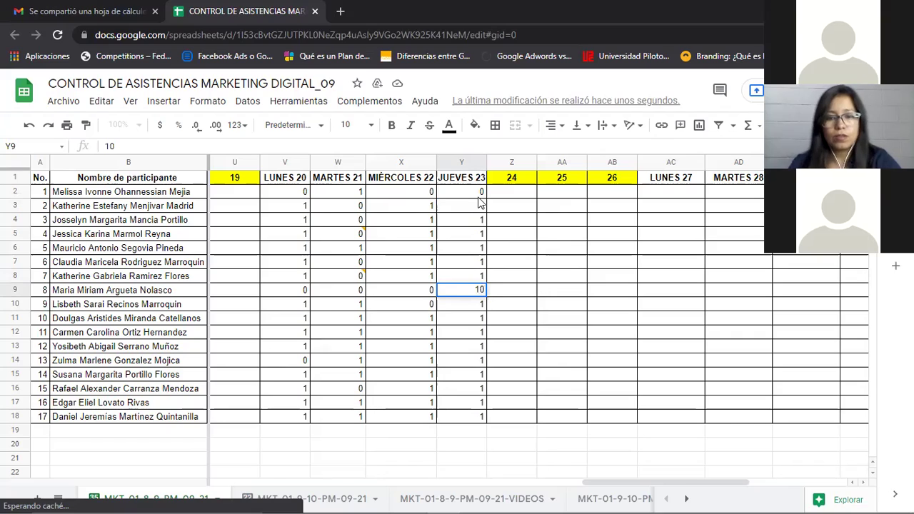
pyautogui.press('Return')
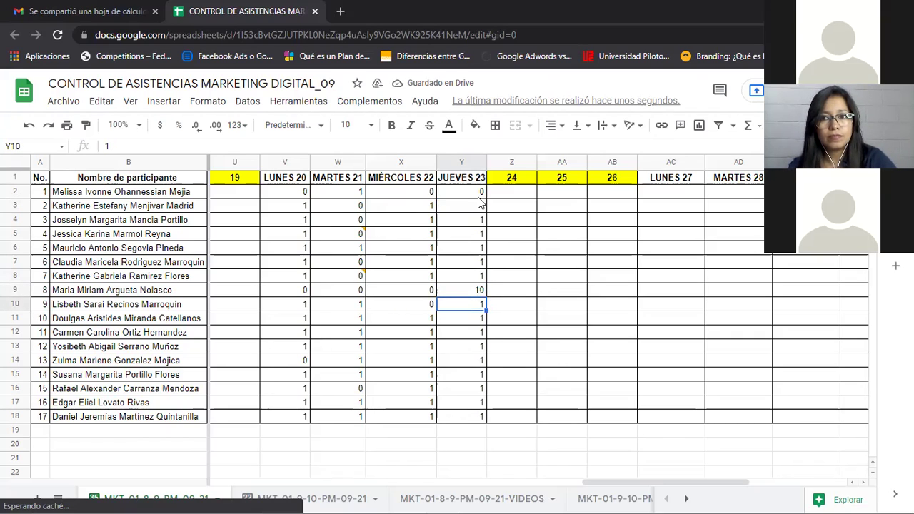
# Check the JUEVES 23 attendance entries for the remaining participants, down to No. 17 in row 18
pyautogui.press('Down')
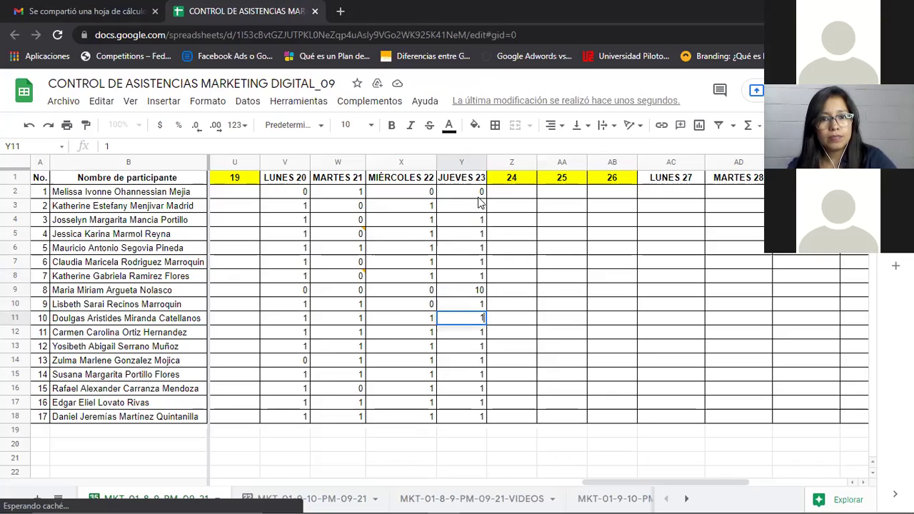
pyautogui.press('Down')
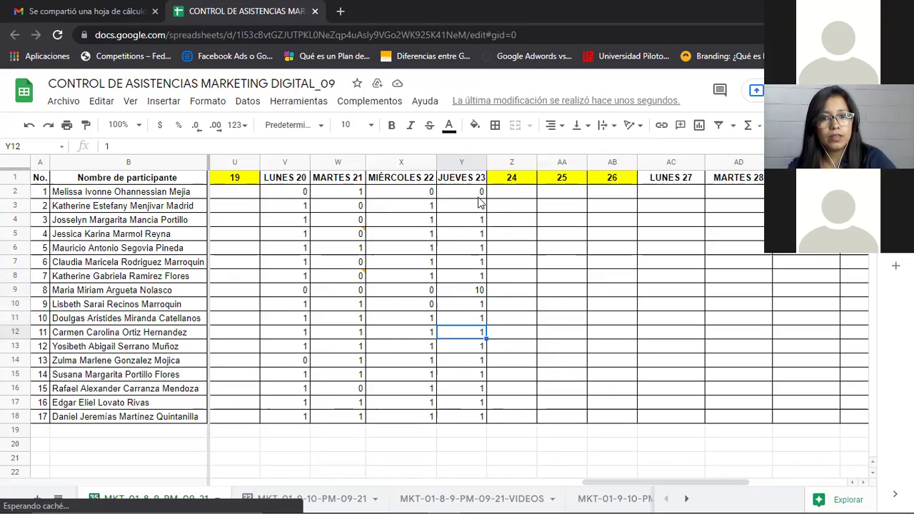
pyautogui.press('Down')
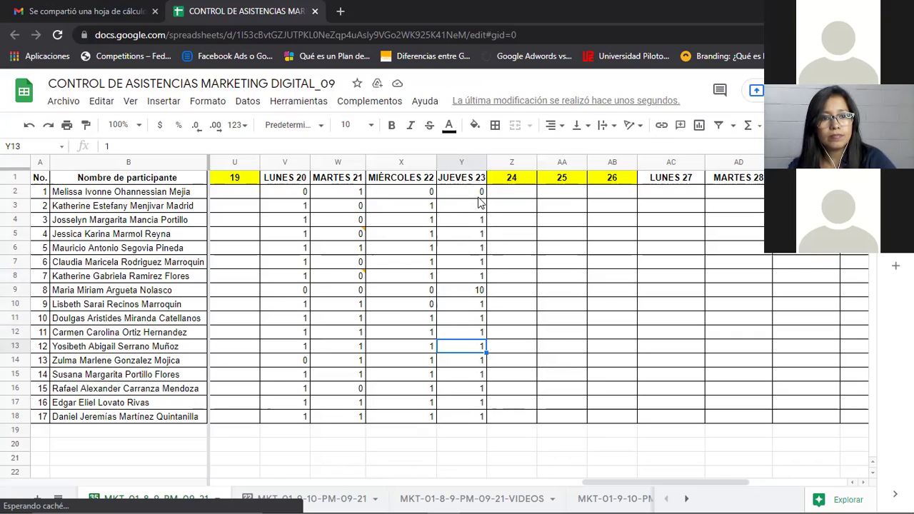
pyautogui.press('Down')
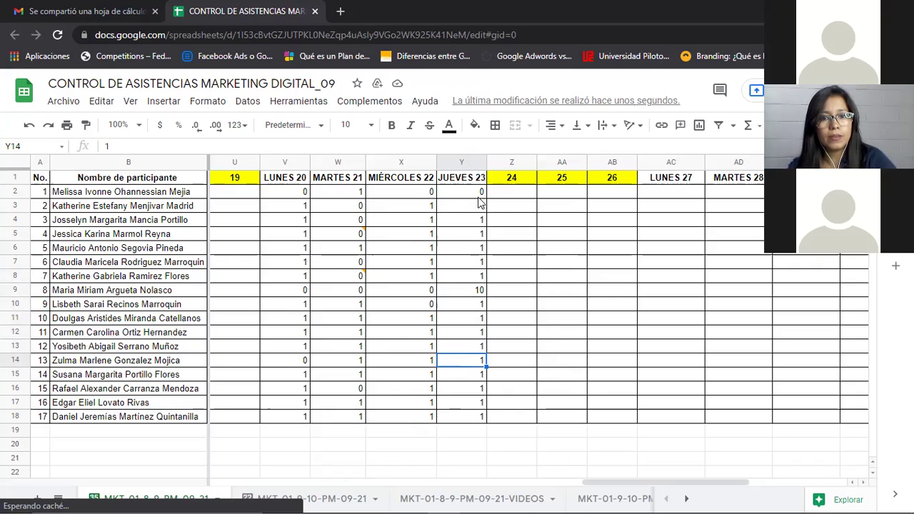
pyautogui.press('Down')
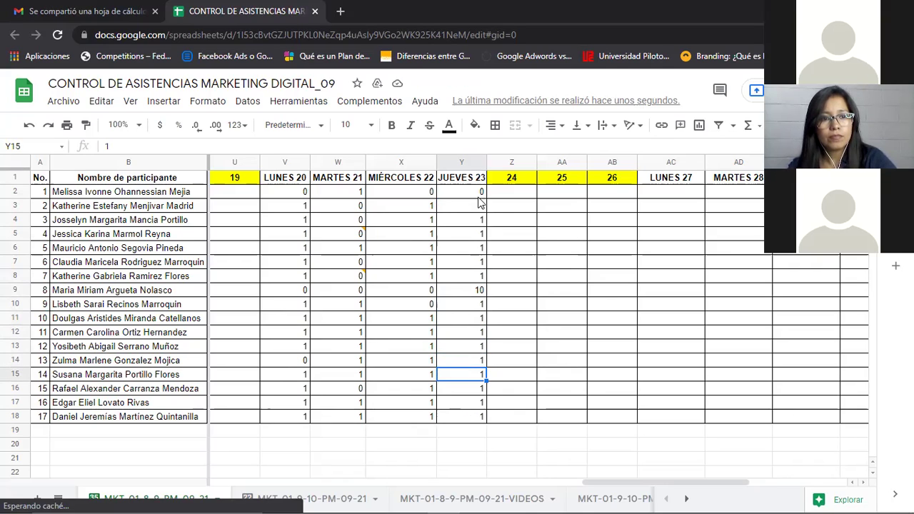
pyautogui.press('Down')
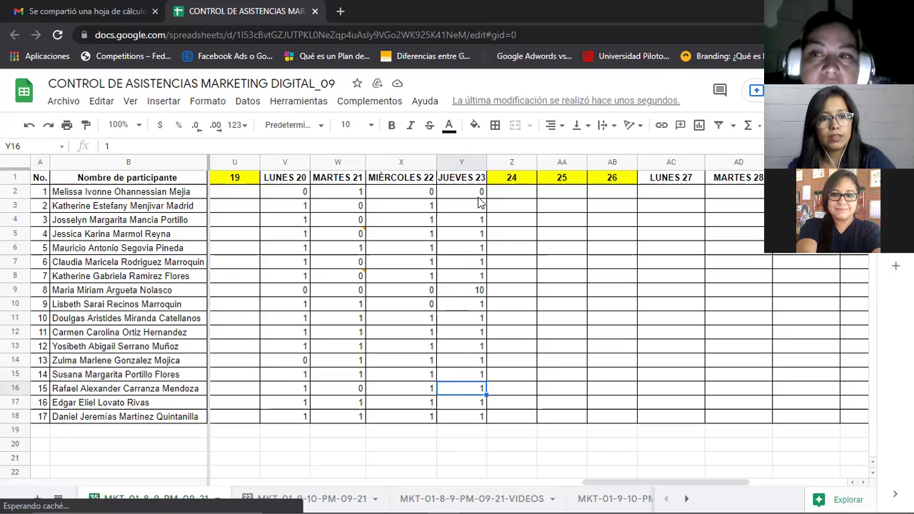
pyautogui.press('Down')
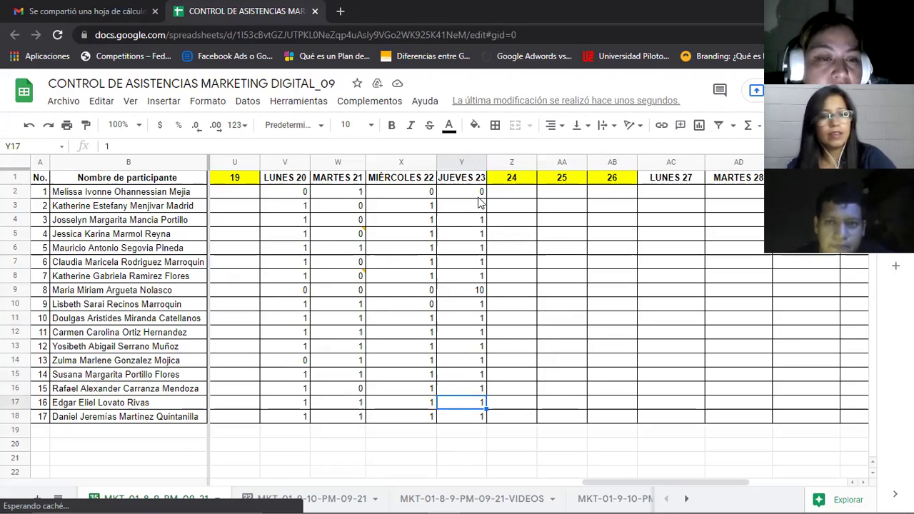
pyautogui.press('Down')
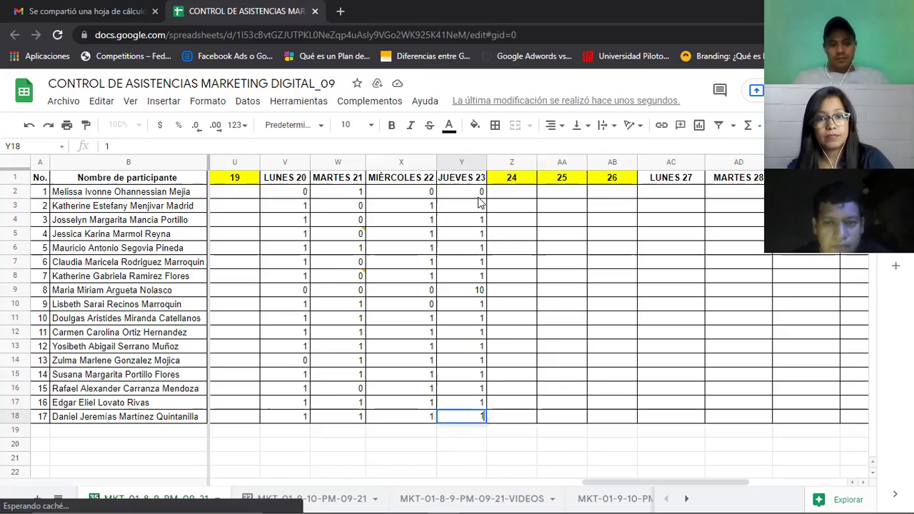
pyautogui.press('Down')
# Set the JUEVES 23 attendance value for participant No. 8 in cell Y9 to 0
pyautogui.press('Up')
pyautogui.press('Up')
pyautogui.press('Up')
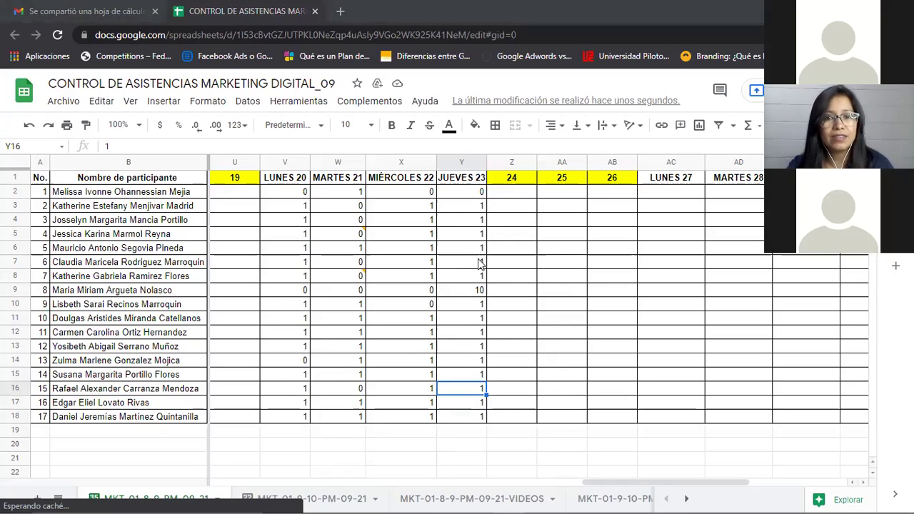
pyautogui.click(473, 290)
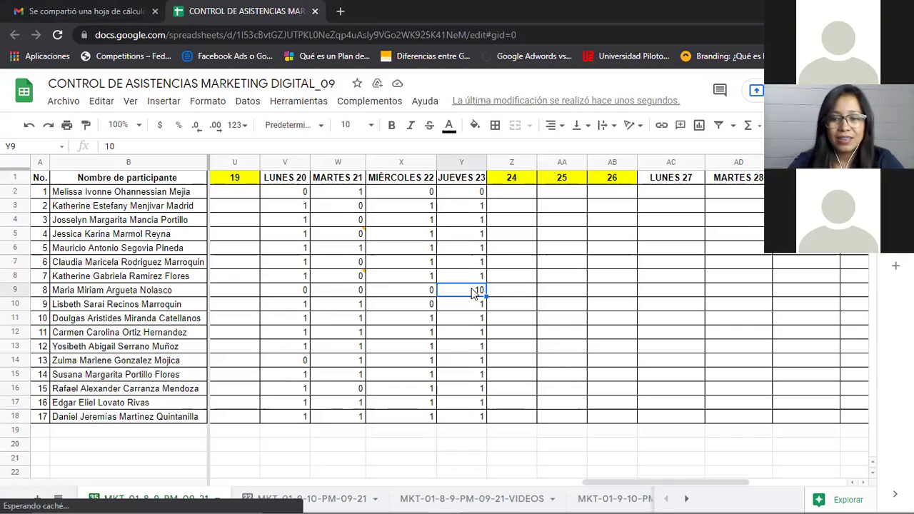
pyautogui.write('0')
pyautogui.press('Return')
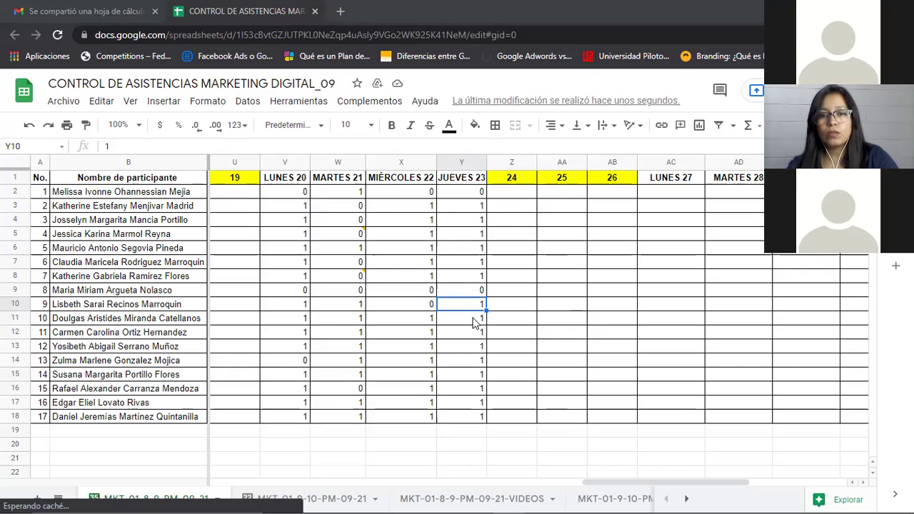
pyautogui.click(474, 322)
pyautogui.press('Down')
pyautogui.press('Down')
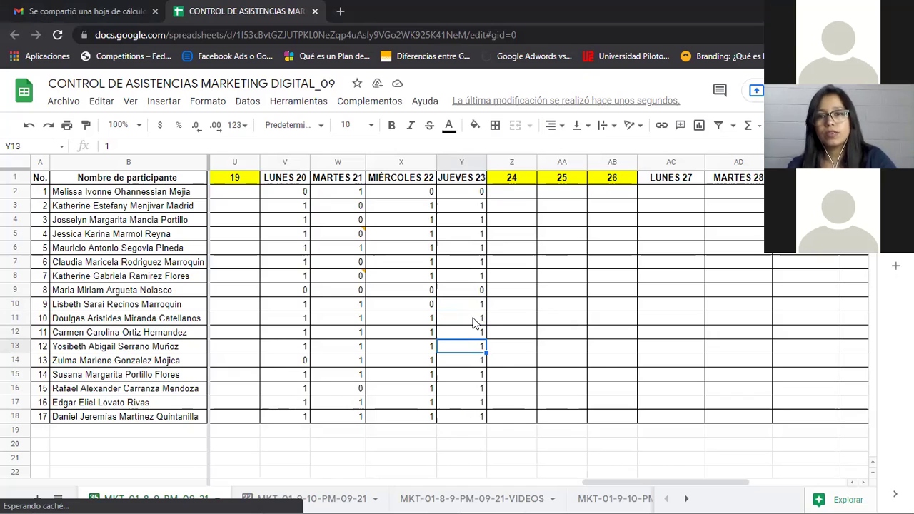
pyautogui.press('Up')
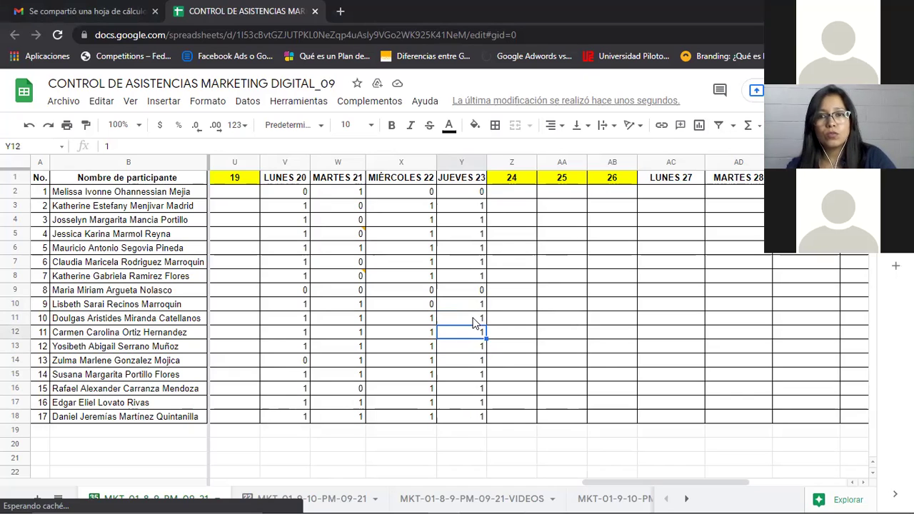